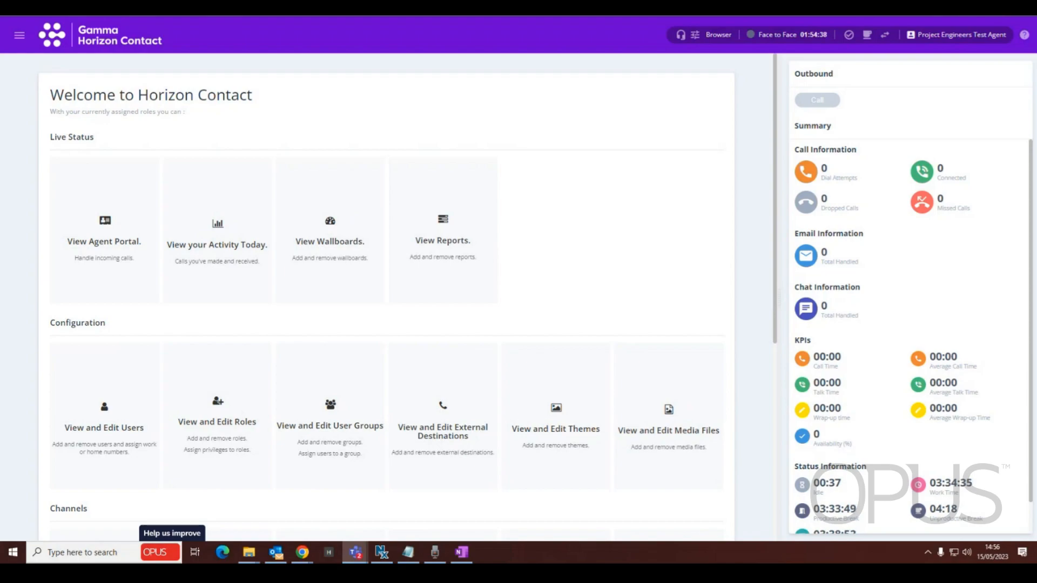
- Open the Classifications page from the Data section of the navigation
{"action": "left_click", "coordinate": [19, 40]}
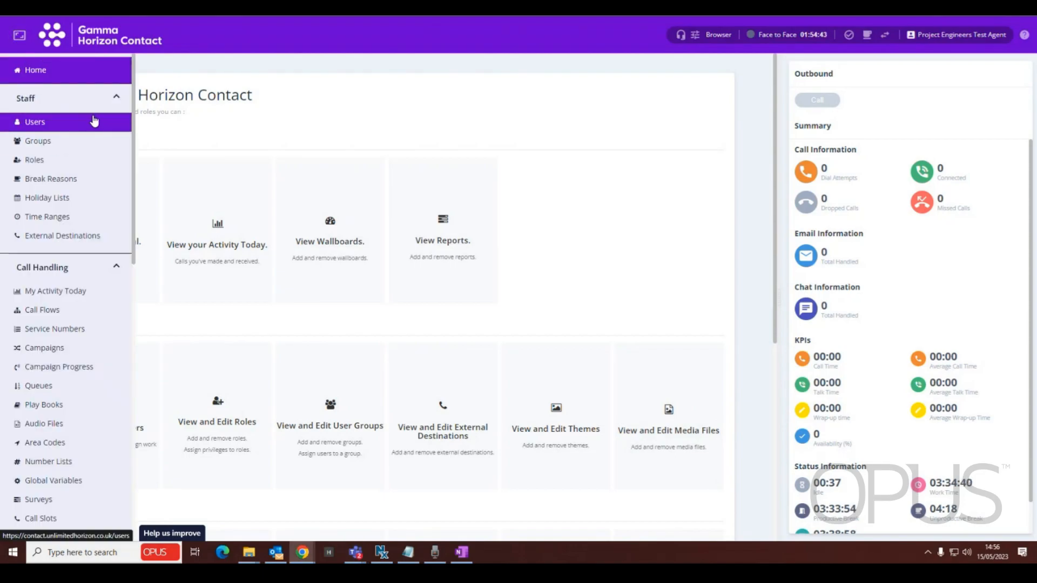
{"action": "scroll", "coordinate": [73, 232], "scroll_direction": "down", "scroll_amount": 2}
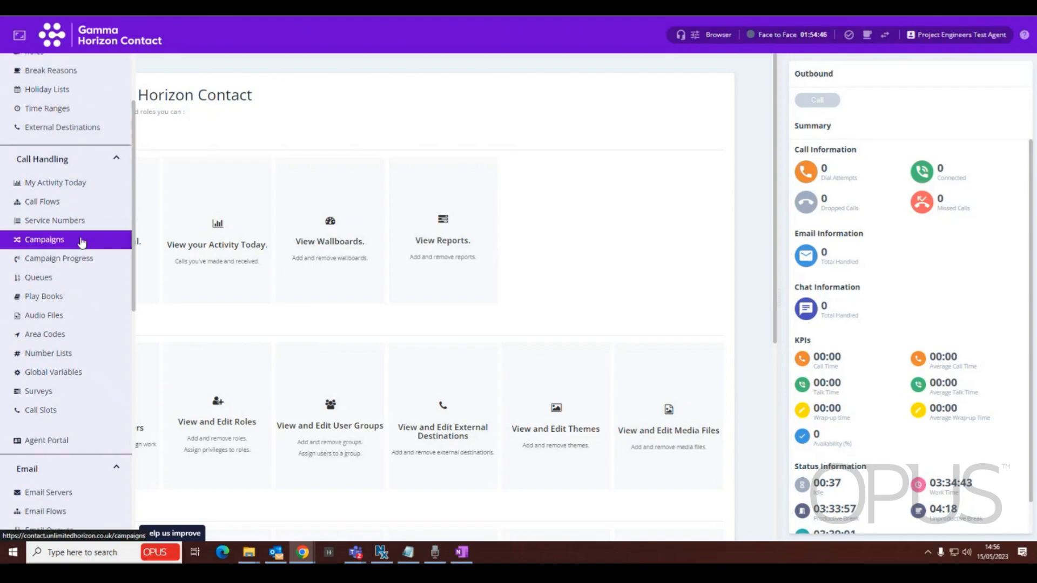
{"action": "scroll", "coordinate": [67, 261], "scroll_direction": "down", "scroll_amount": 3}
{"action": "scroll", "coordinate": [70, 224], "scroll_direction": "down", "scroll_amount": 3}
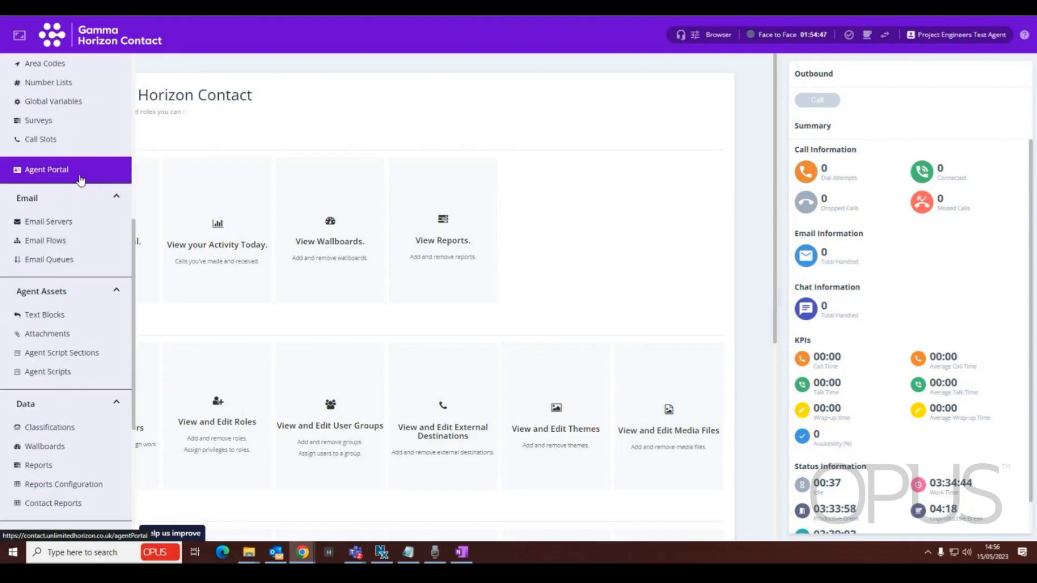
{"action": "scroll", "coordinate": [79, 181], "scroll_direction": "down", "scroll_amount": 1}
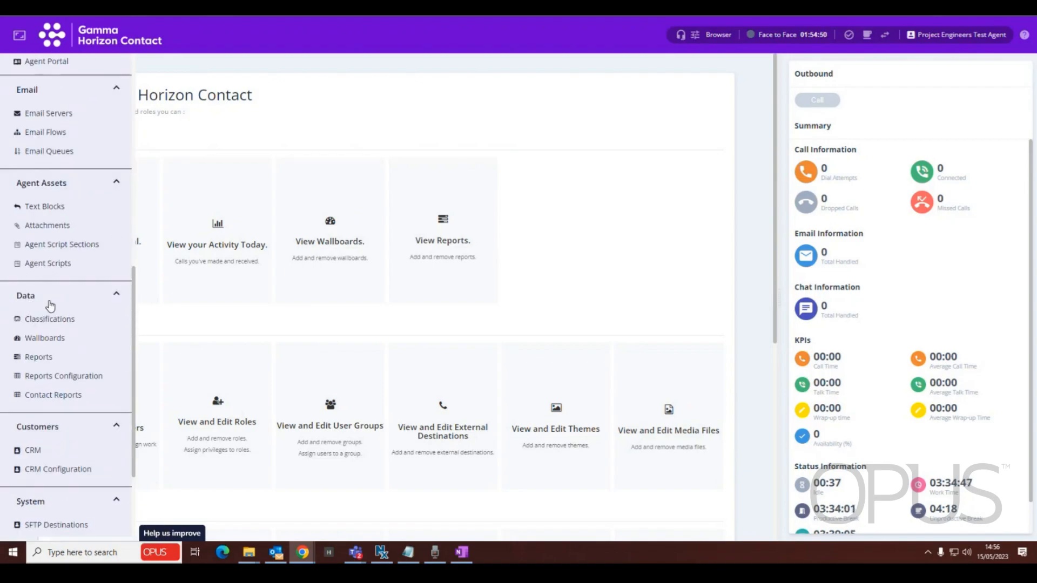
{"action": "scroll", "coordinate": [49, 297], "scroll_direction": "down", "scroll_amount": 2}
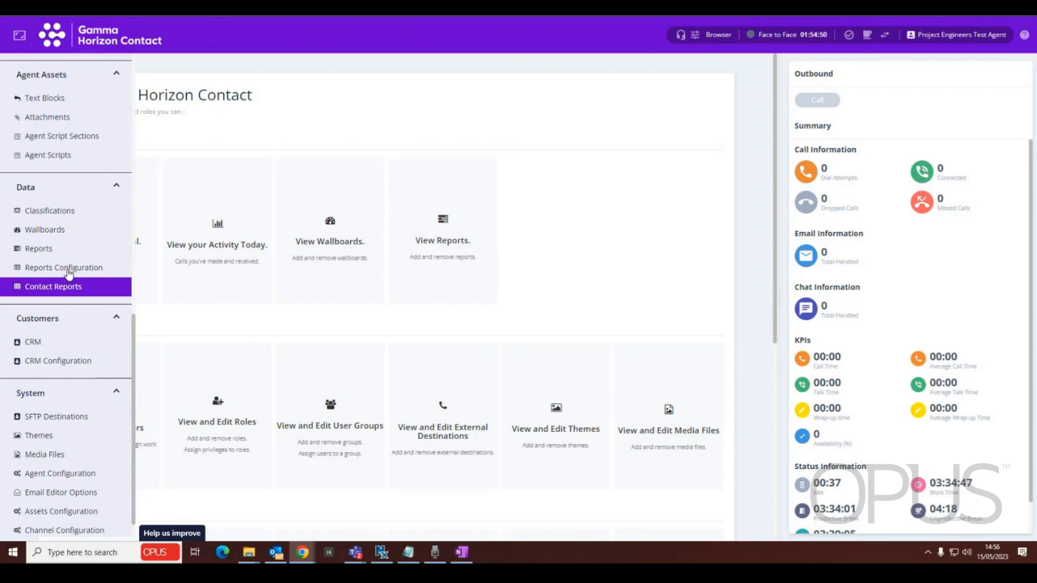
{"action": "left_click", "coordinate": [50, 216]}
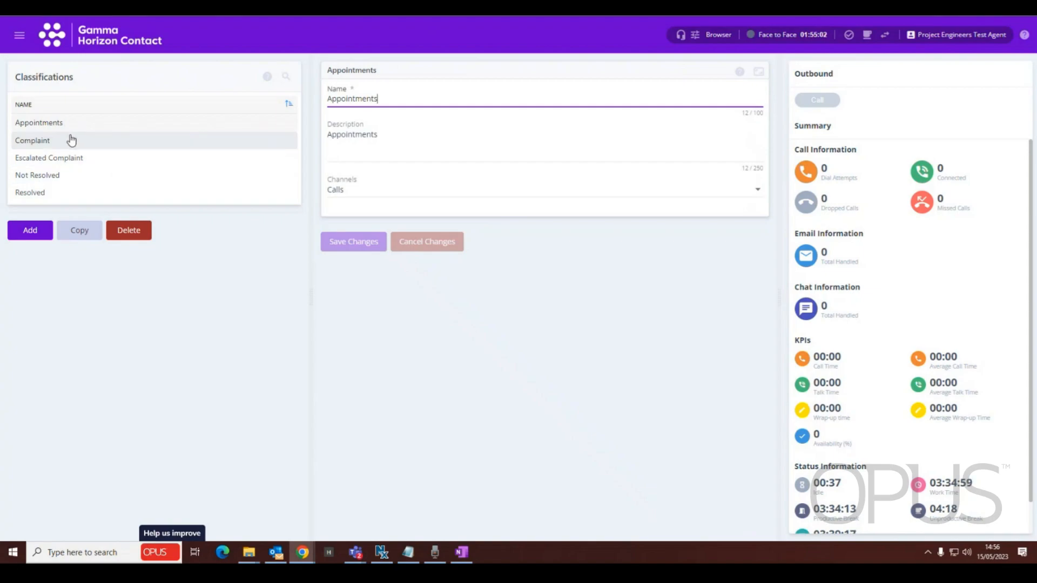
- Review the Complaint and Escalated Complaint classifications, including the escalated one's description and available channel options
{"action": "left_click", "coordinate": [52, 144]}
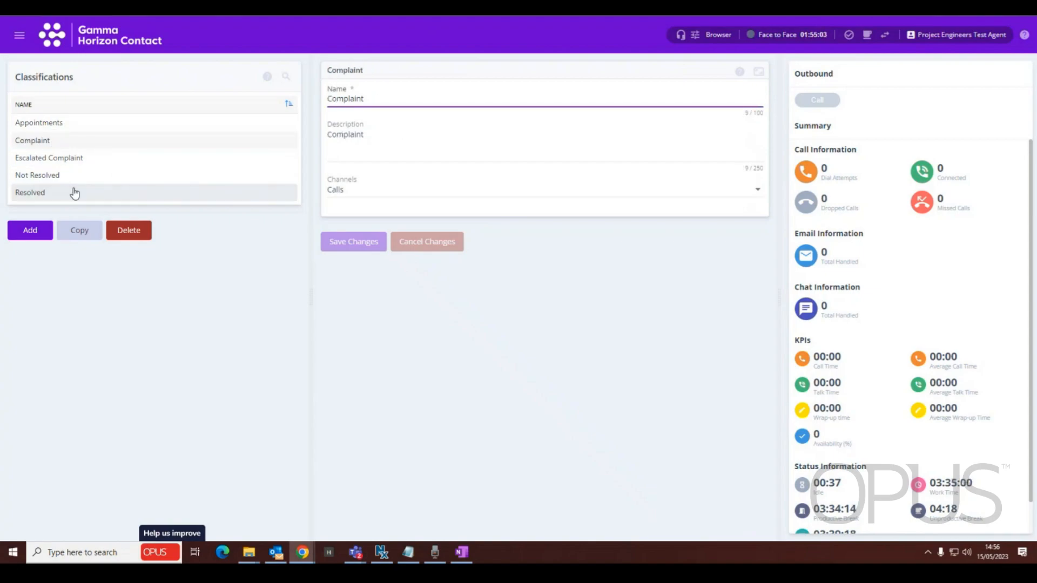
{"action": "left_click", "coordinate": [83, 160]}
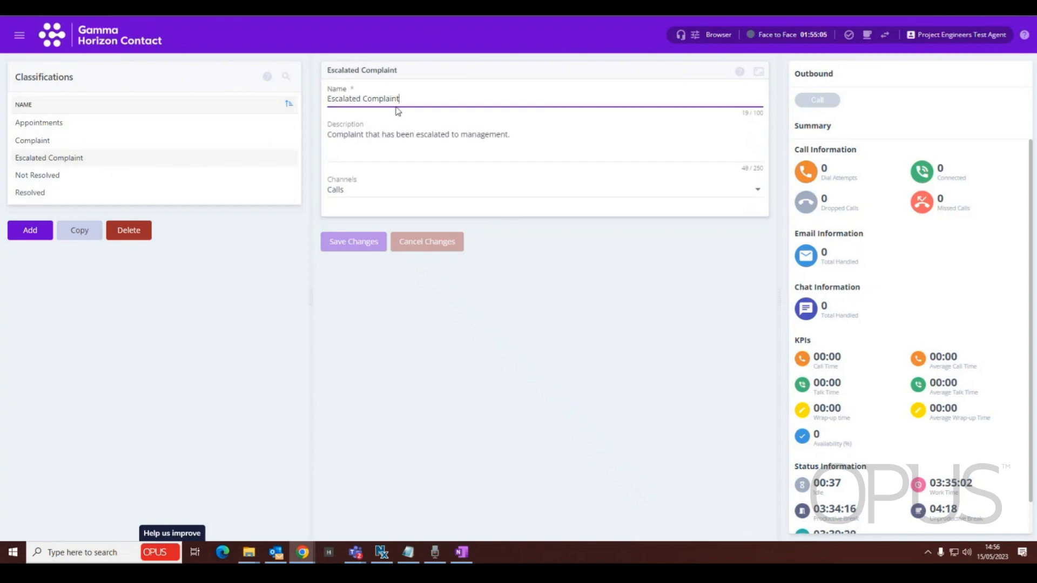
{"action": "left_click_drag", "start_coordinate": [330, 134], "coordinate": [511, 134]}
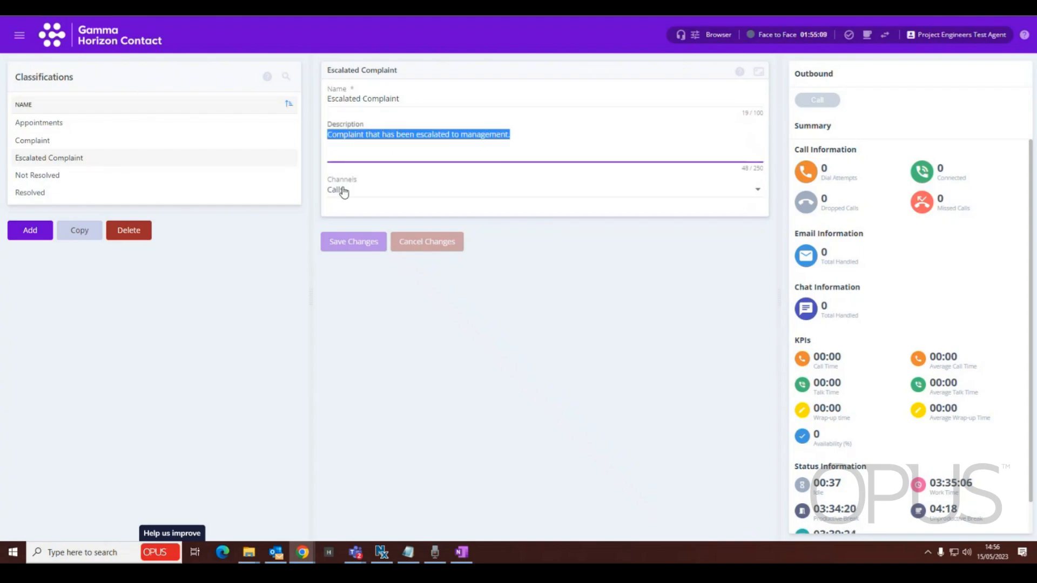
{"action": "left_click", "coordinate": [757, 192]}
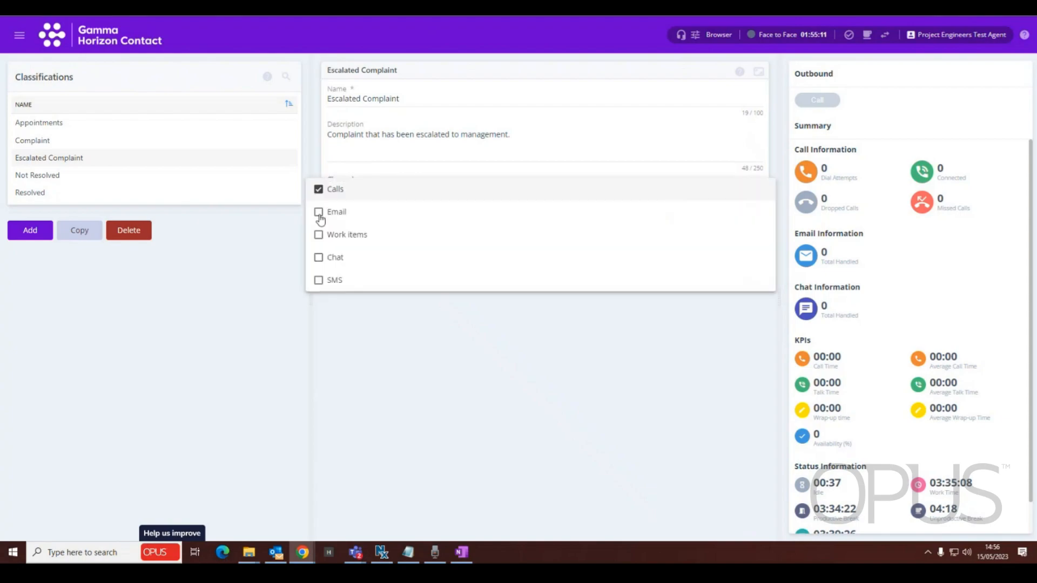
{"action": "left_click", "coordinate": [254, 387]}
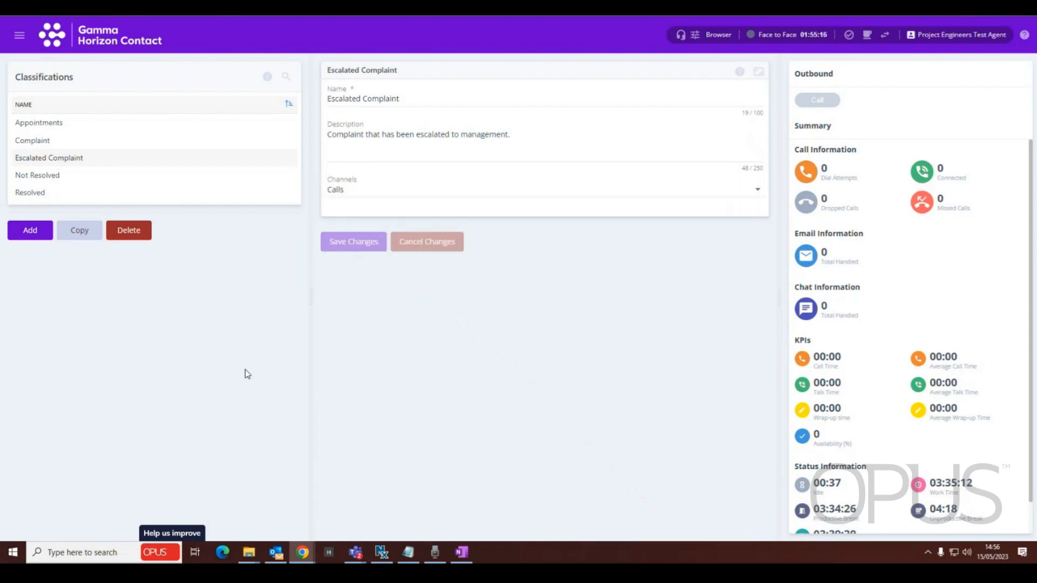
- Start a new classification and name it "Requested Callback Later"
{"action": "left_click", "coordinate": [40, 232]}
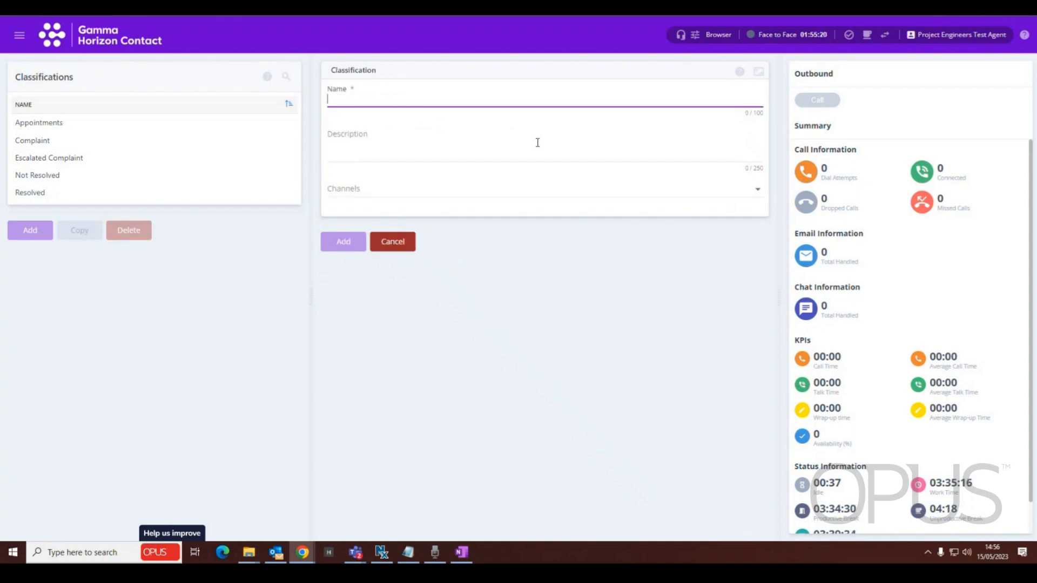
{"action": "type", "text": "Reques"}
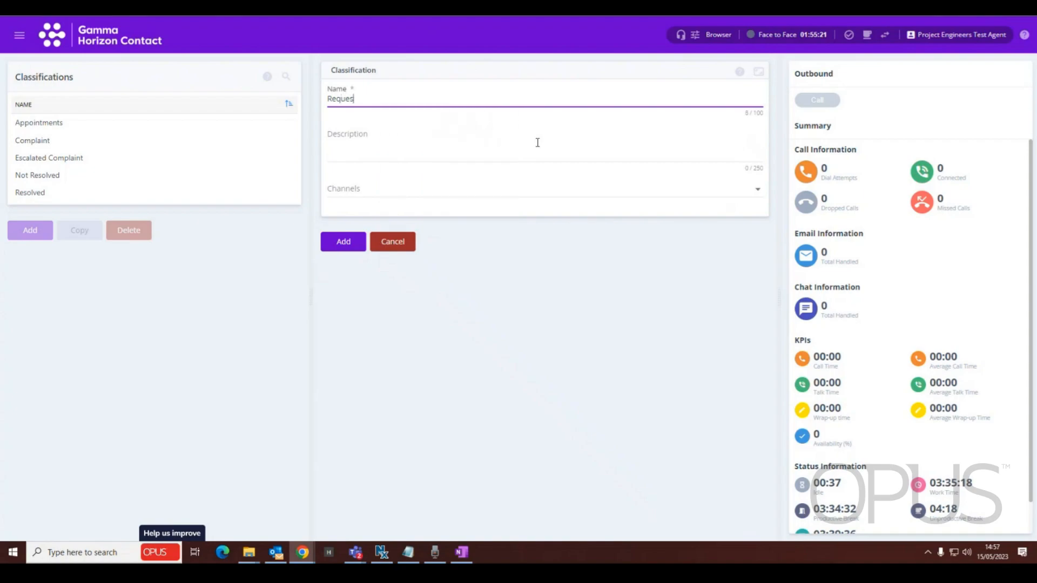
{"action": "type", "text": "ted Callback laterer"}
- Enter the classification description "This code is used when a customer has requested our staff to callback at a later time/ date."
{"action": "left_click", "coordinate": [419, 137]}
{"action": "type", "text": "This codes"}
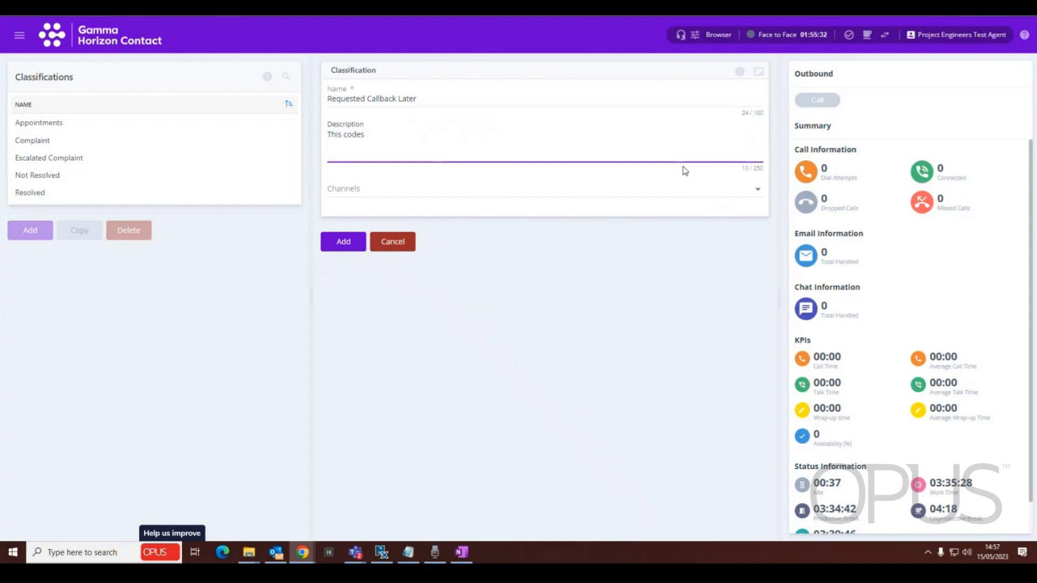
{"action": "type", "text": " iss us"}
{"action": "type", "text": "ed when a cusomer has "}
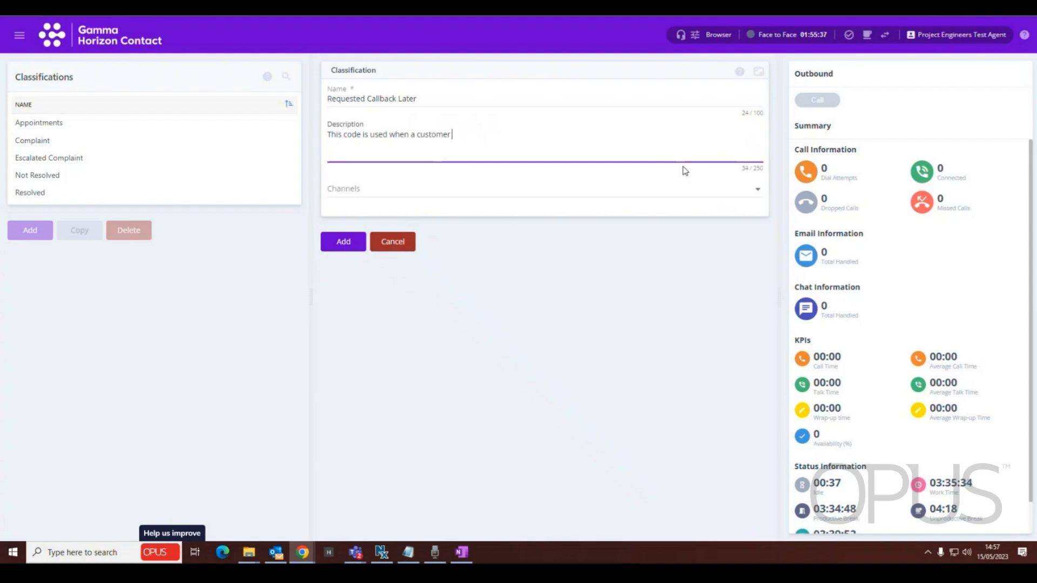
{"action": "type", "text": "requested our staff to callback at a later time"}
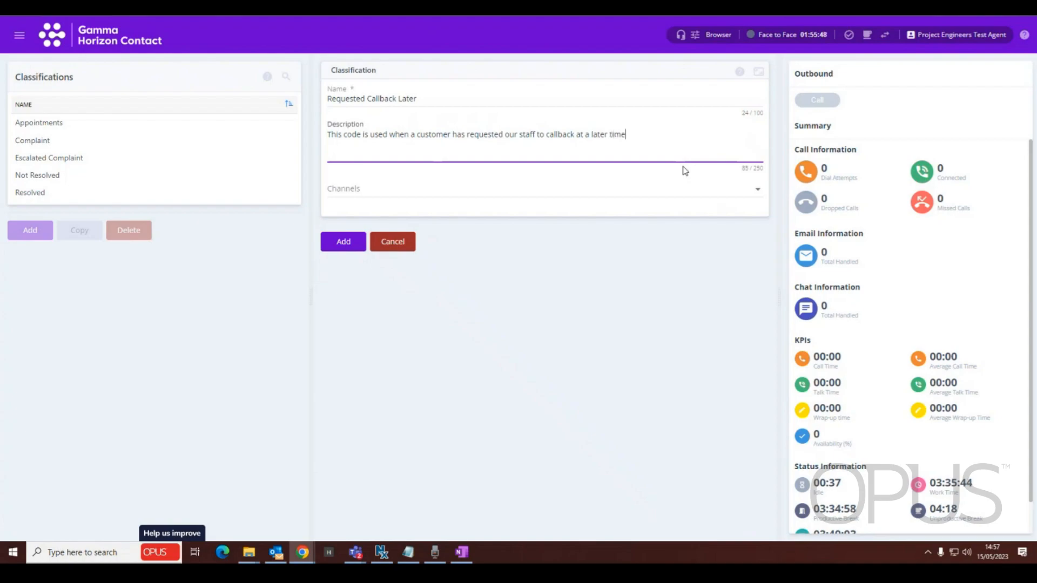
{"action": "type", "text": "/ date/"}
- Assign the Calls channel to the new classification and add it to the list
{"action": "left_click", "coordinate": [359, 193]}
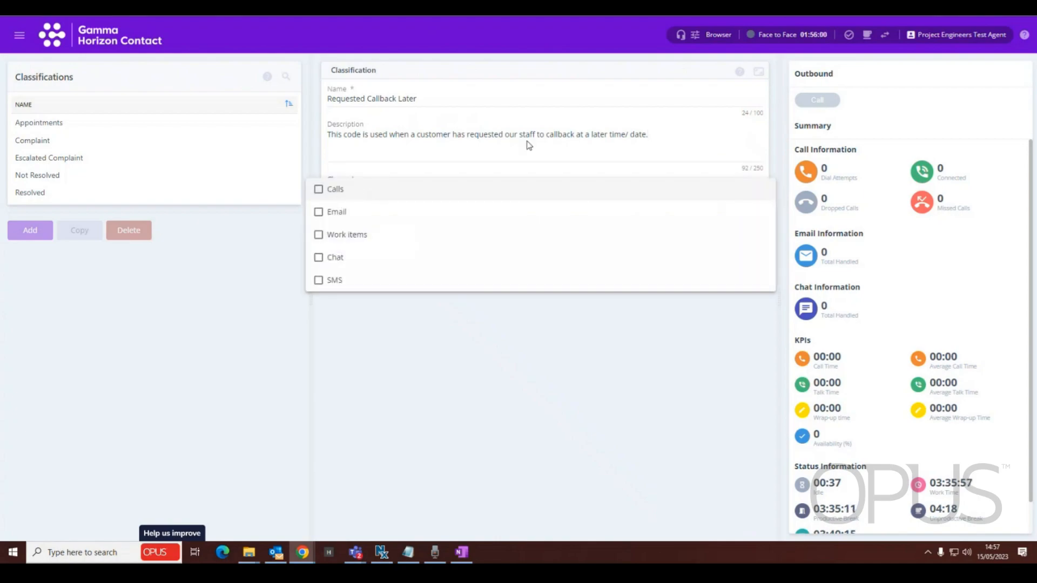
{"action": "left_click", "coordinate": [318, 189]}
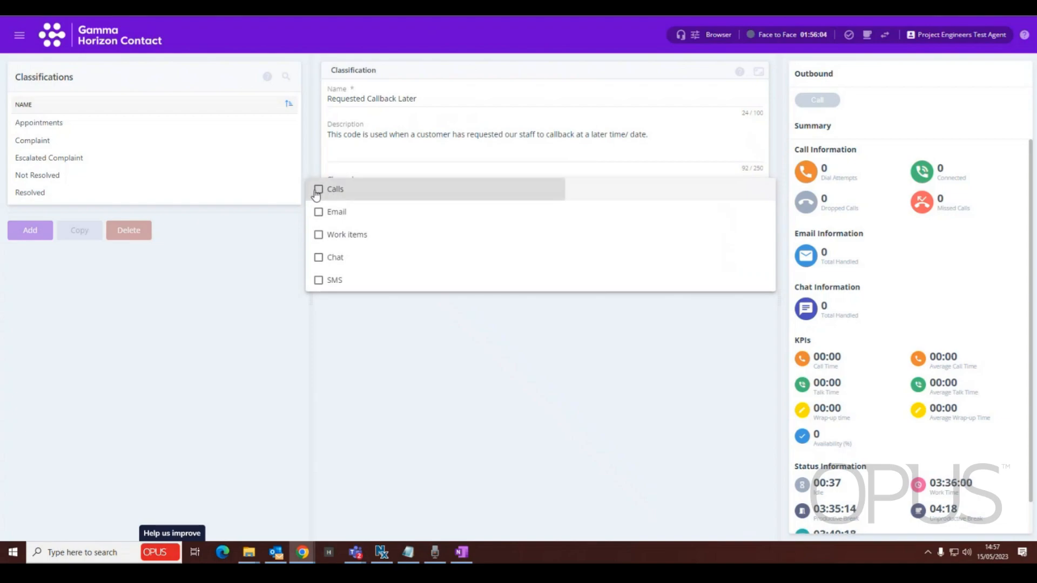
{"action": "left_click", "coordinate": [221, 361]}
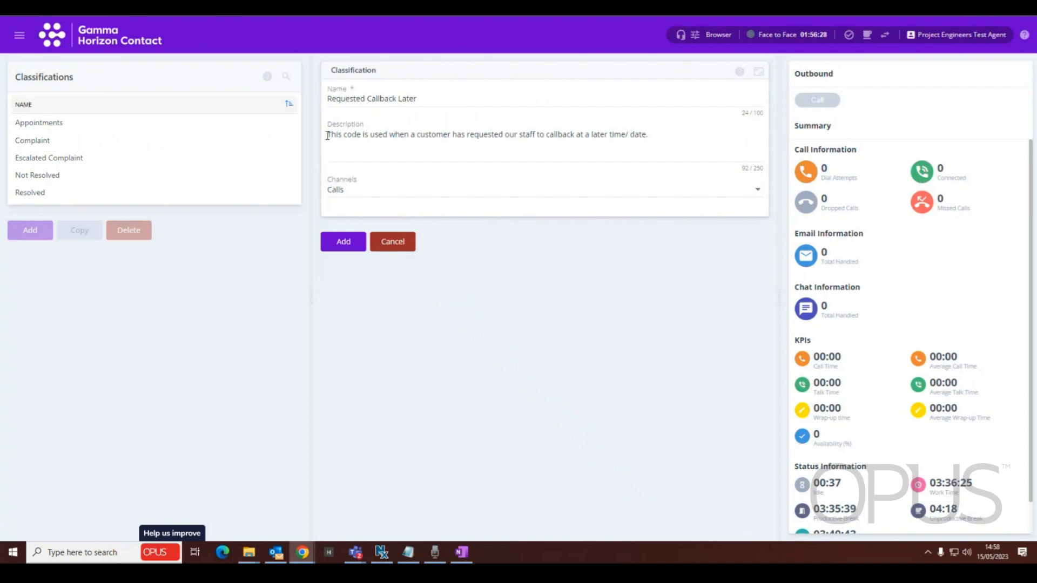
{"action": "left_click", "coordinate": [343, 243]}
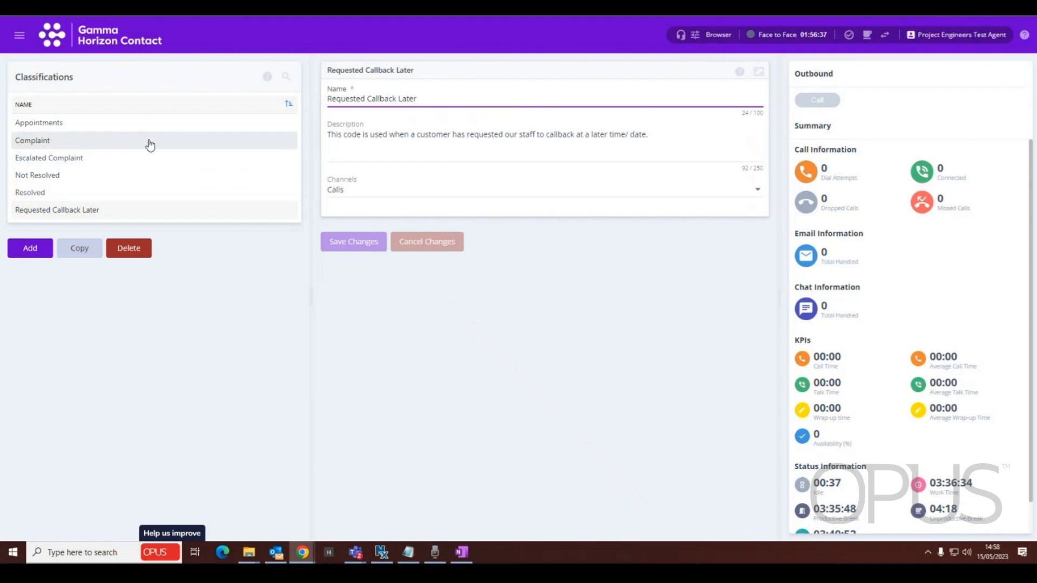
{"action": "left_click", "coordinate": [63, 177]}
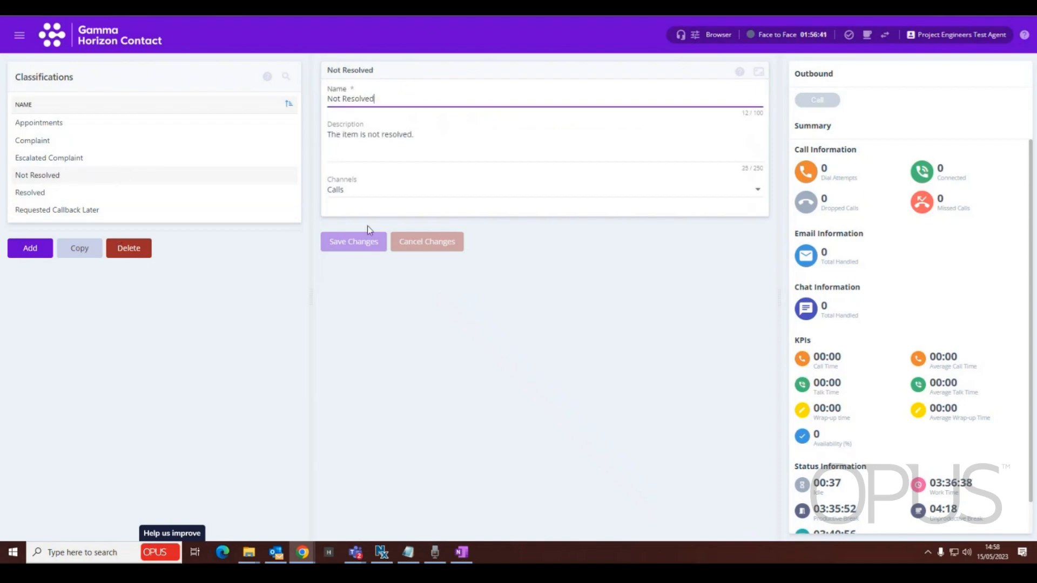
{"action": "left_click", "coordinate": [130, 253]}
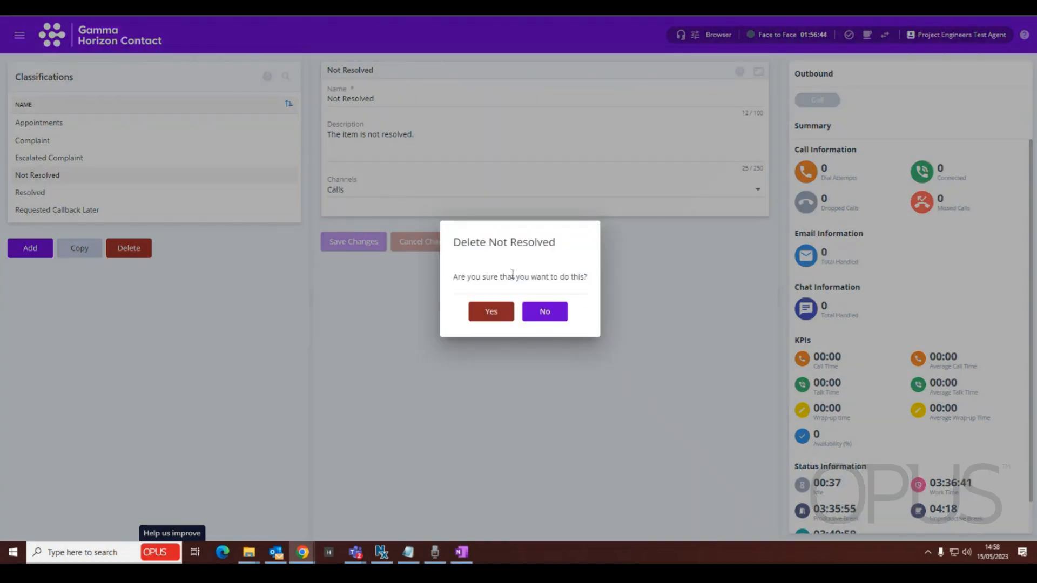
{"action": "left_click", "coordinate": [560, 312]}
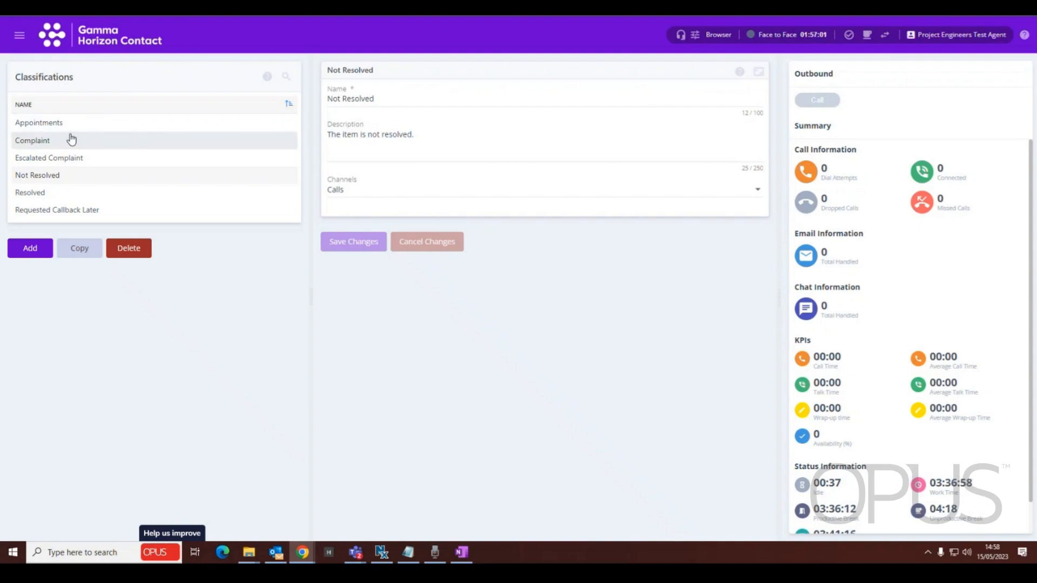
- Go to the call handling Queues page and open the *P E Demo Queue settings
{"action": "left_click", "coordinate": [16, 38]}
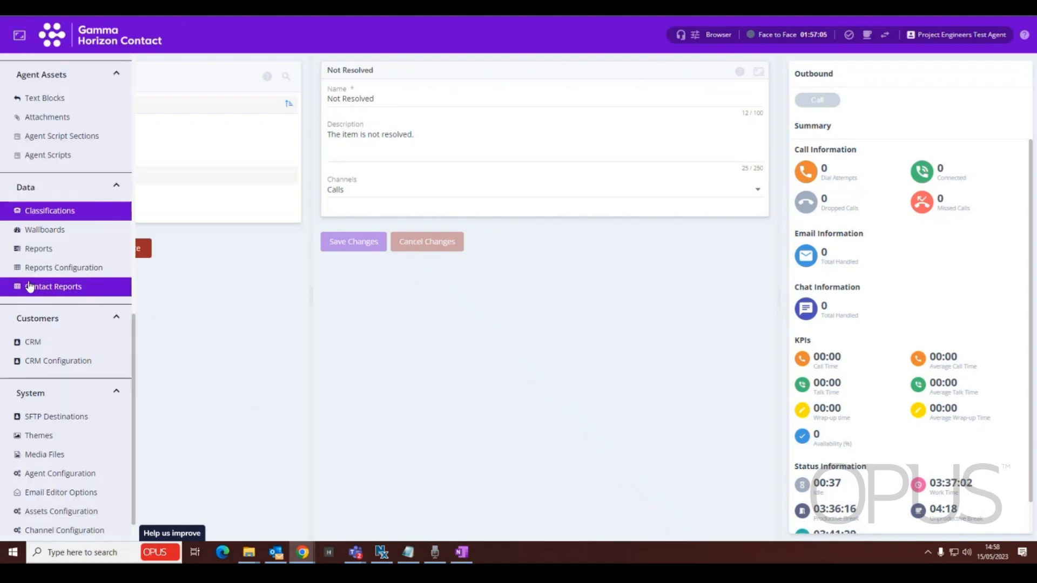
{"action": "scroll", "coordinate": [33, 286], "scroll_direction": "up", "scroll_amount": 8}
{"action": "scroll", "coordinate": [34, 286], "scroll_direction": "up", "scroll_amount": 1}
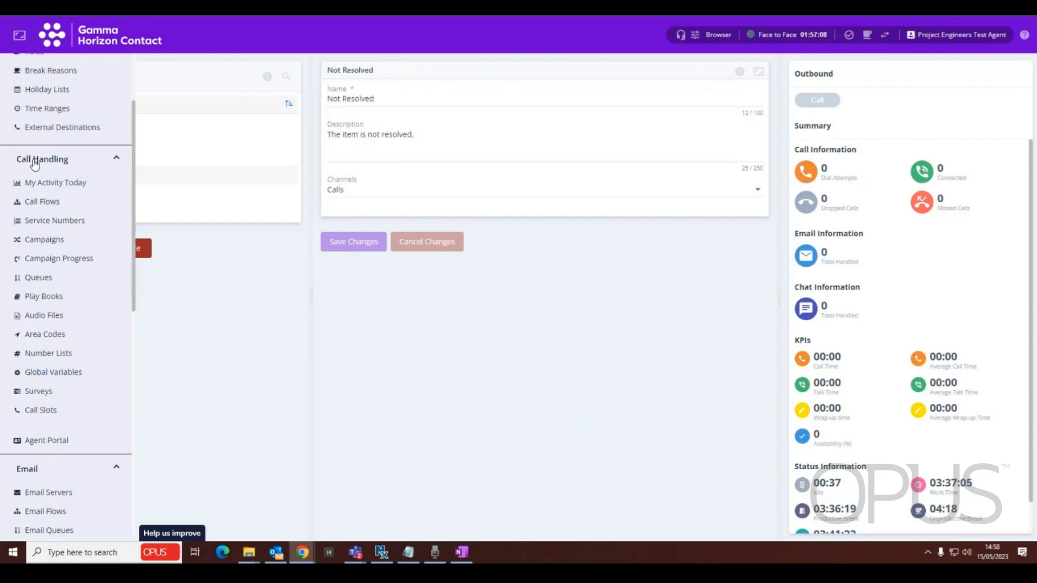
{"action": "left_click", "coordinate": [34, 277]}
{"action": "left_click", "coordinate": [59, 123]}
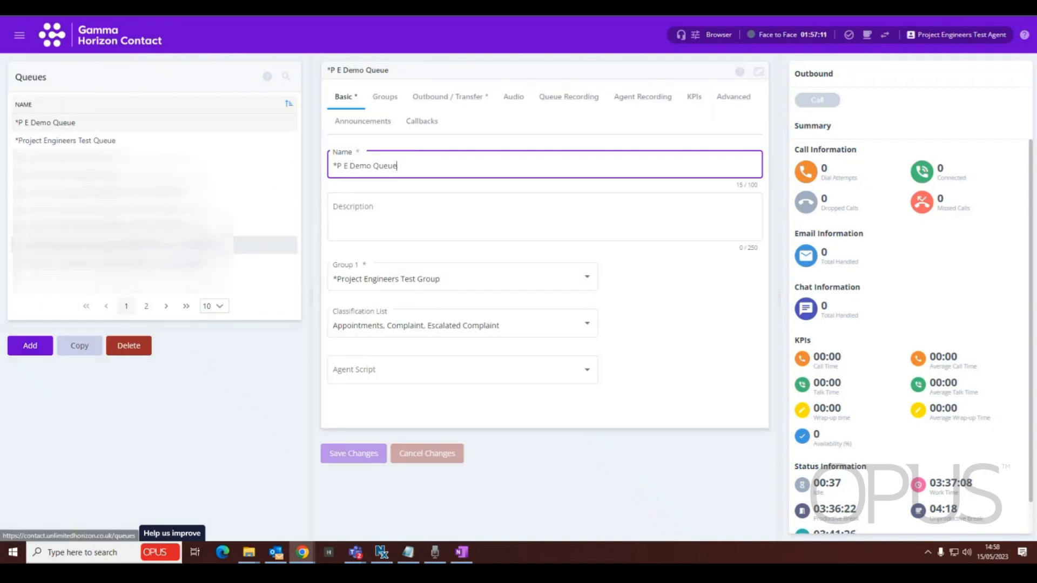
{"action": "left_click", "coordinate": [50, 127]}
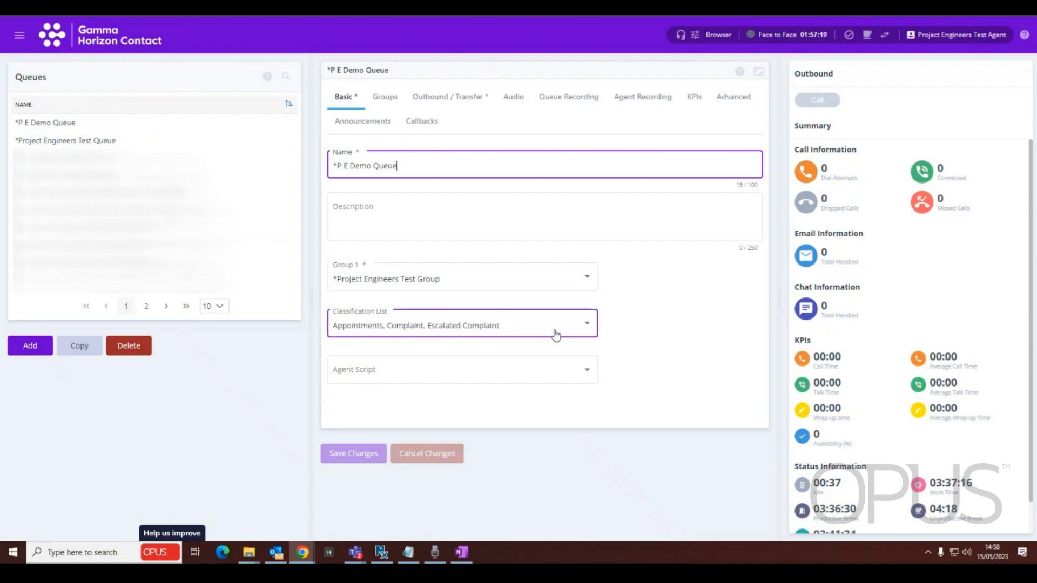
- Add Not Resolved, Requested Callback Later and Resolved to the queue's classification list and save the changes
{"action": "left_click", "coordinate": [588, 328]}
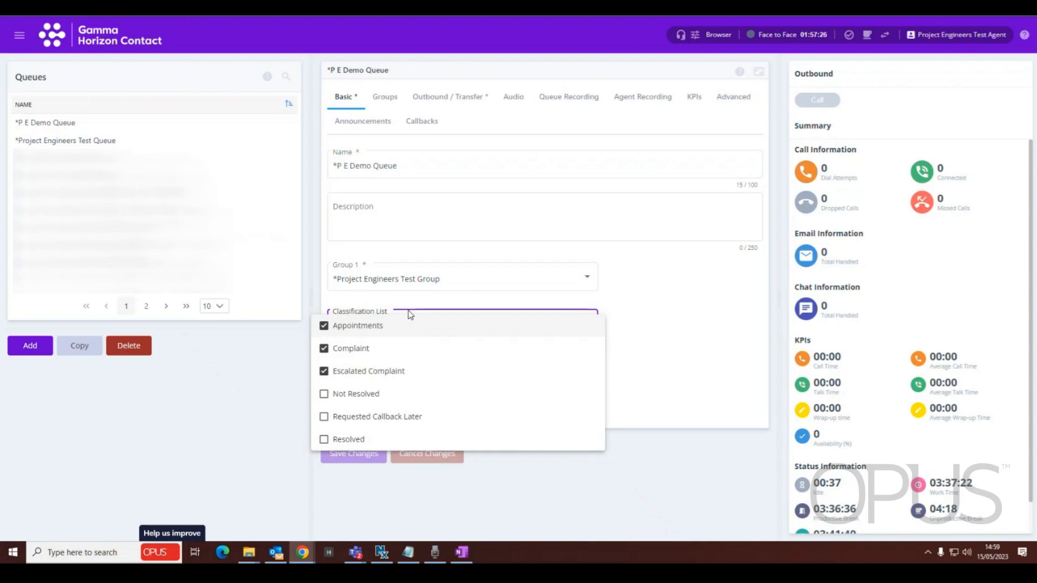
{"action": "left_click", "coordinate": [324, 394]}
{"action": "left_click", "coordinate": [324, 417]}
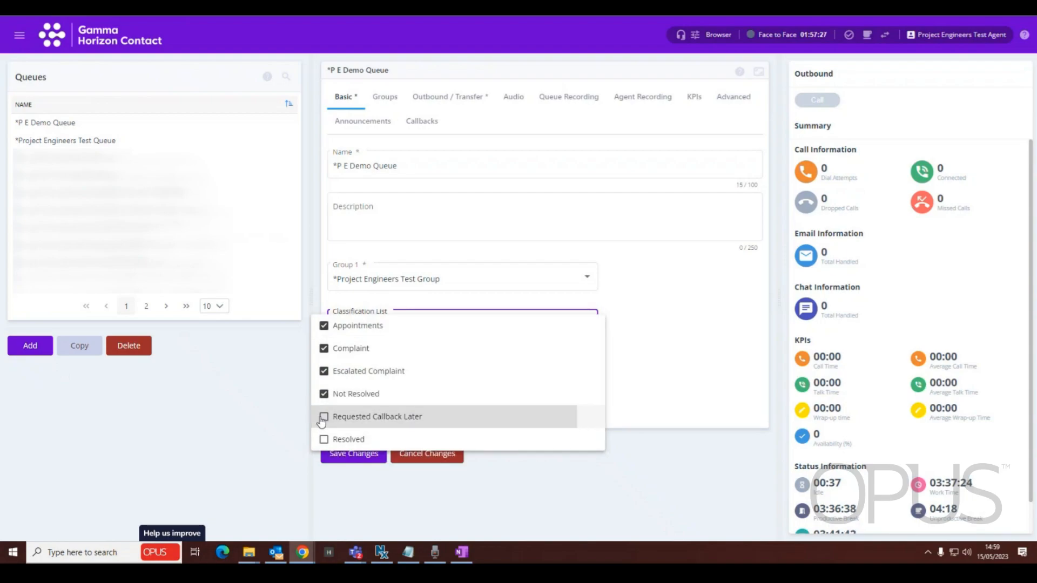
{"action": "left_click", "coordinate": [324, 440]}
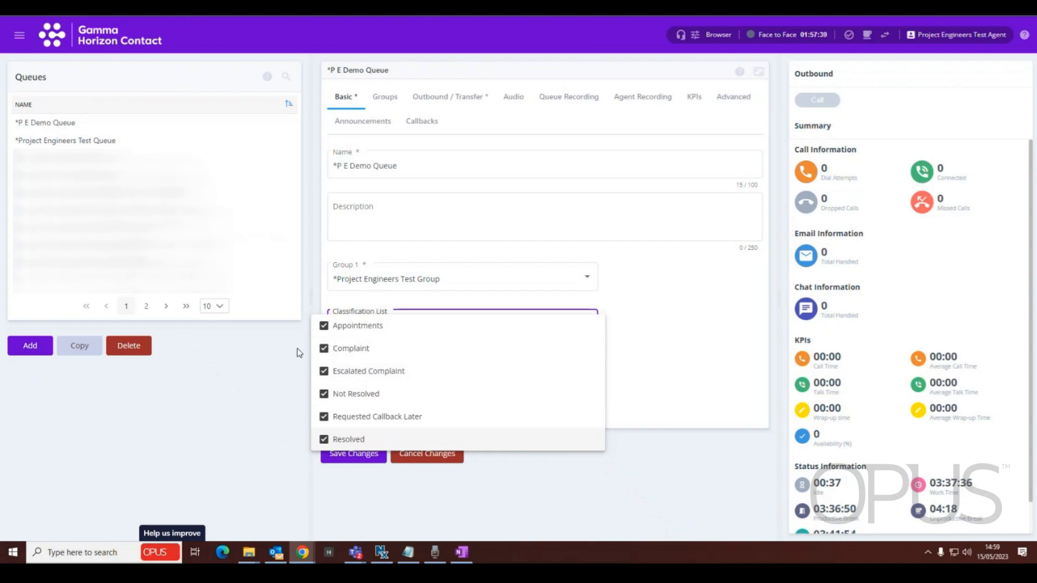
{"action": "left_click", "coordinate": [242, 414]}
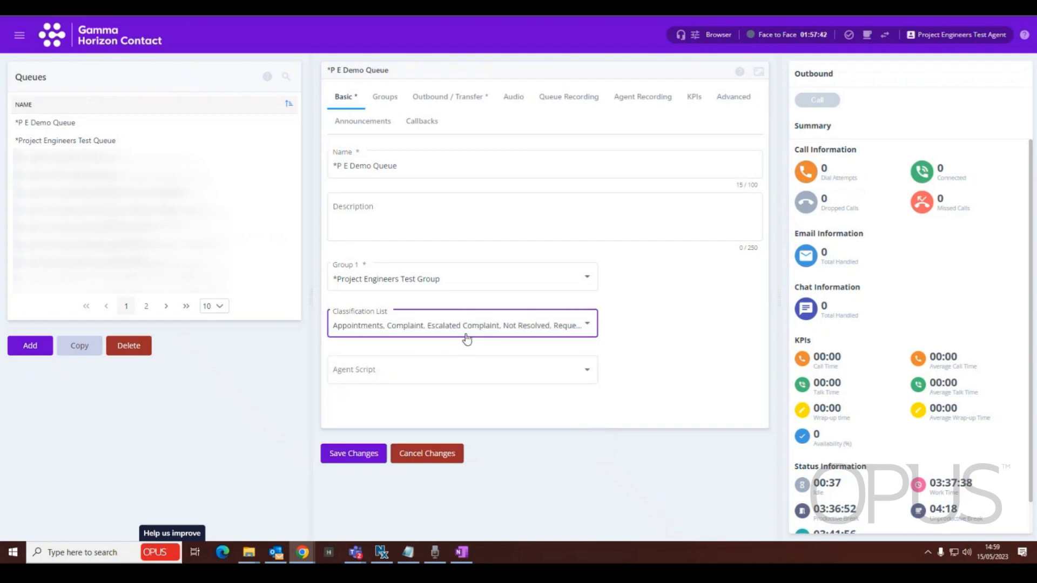
{"action": "left_click", "coordinate": [359, 455]}
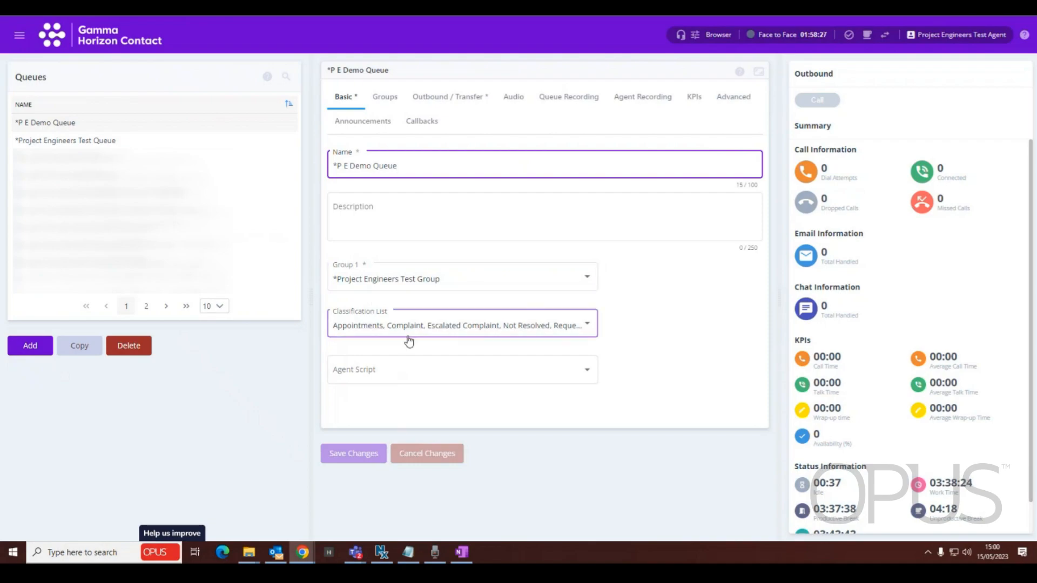
{"action": "key", "text": "alt+Tab"}
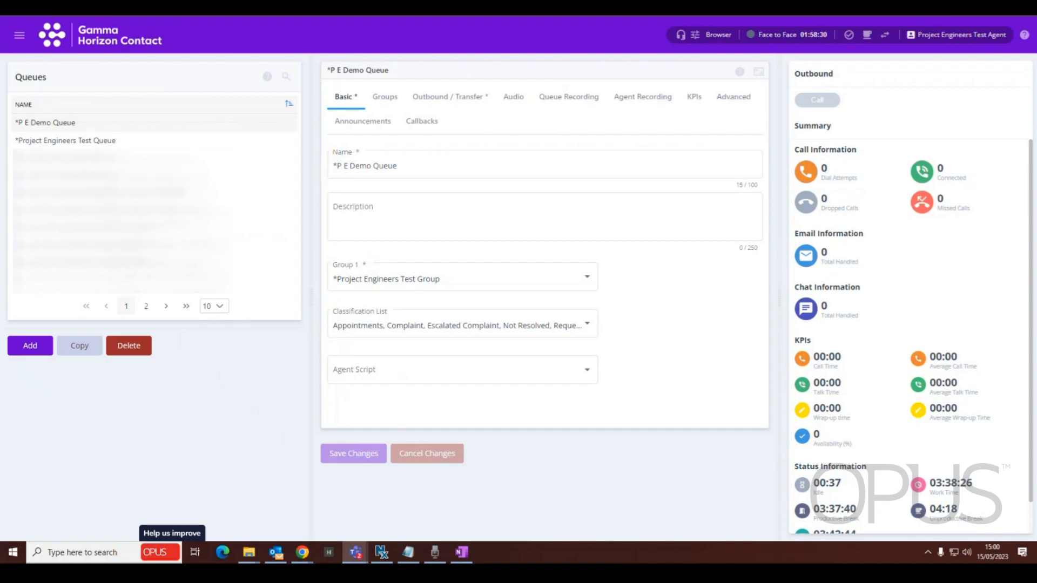